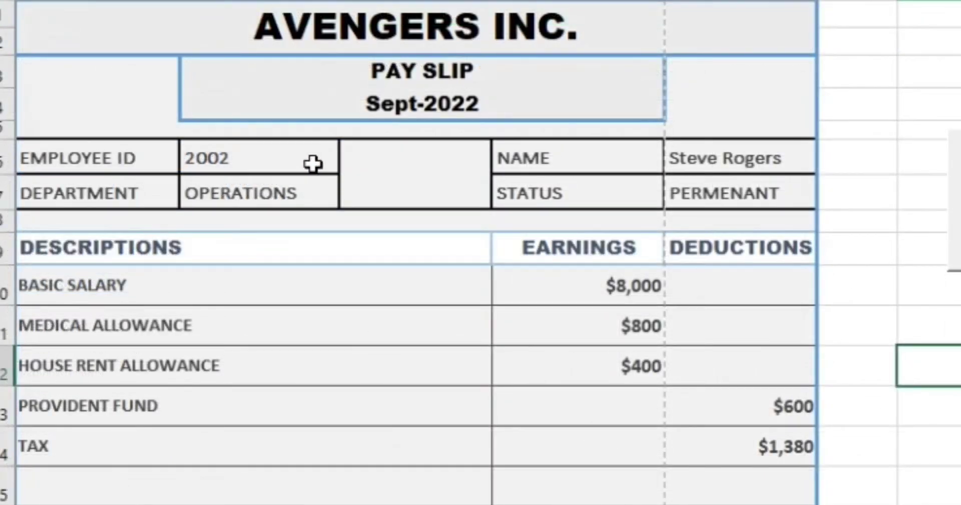
- Check employee ID 2002 in cell B6 and the employee name in cell E6
{"action": "left_click", "coordinate": [190, 234]}
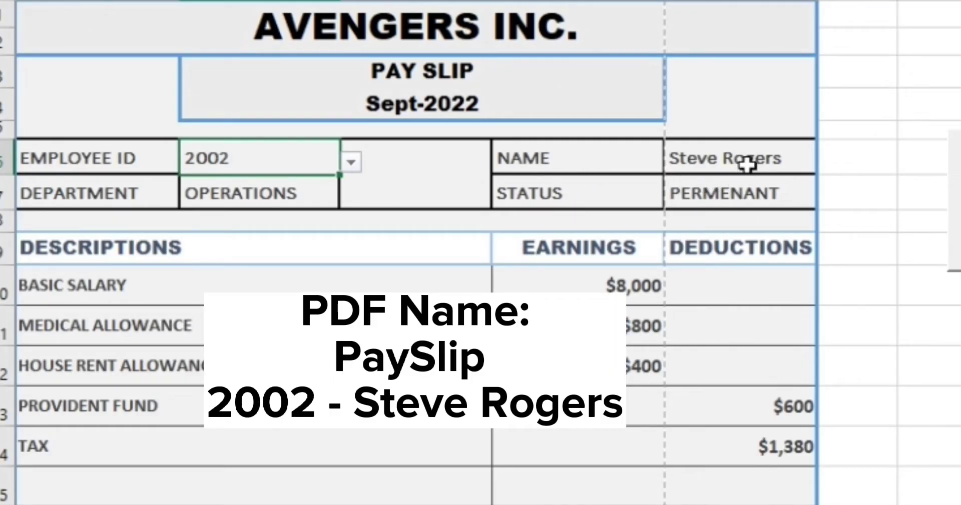
{"action": "left_click", "coordinate": [743, 168]}
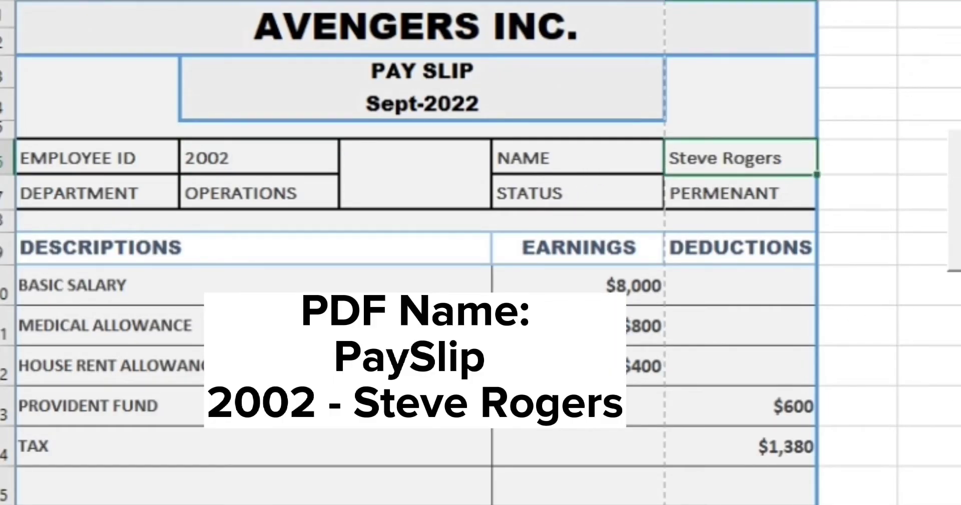
{"action": "left_click", "coordinate": [415, 406]}
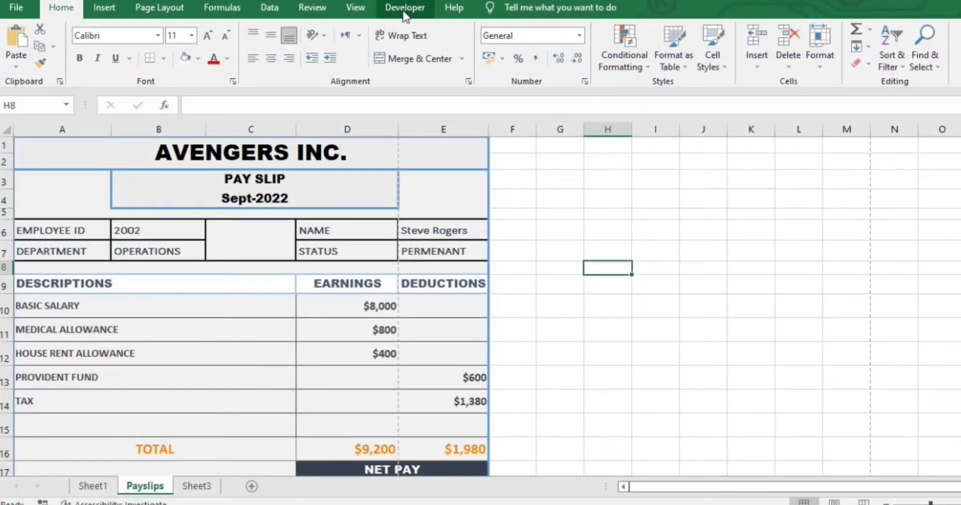
- Paste the SaveAsPDF macro into the Payslips sheet code and review its B6 reference
{"action": "left_click", "coordinate": [405, 11]}
{"action": "left_click", "coordinate": [17, 53]}
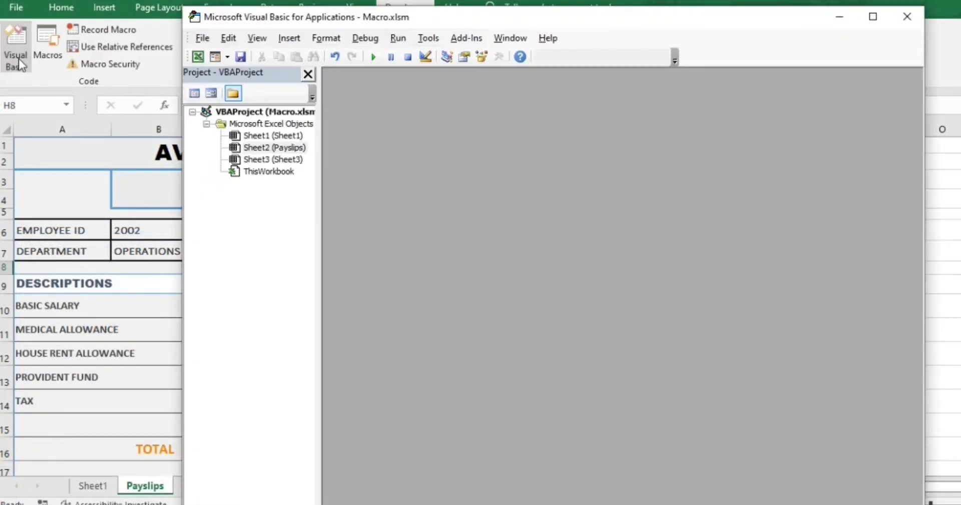
{"action": "double_click", "coordinate": [279, 148]}
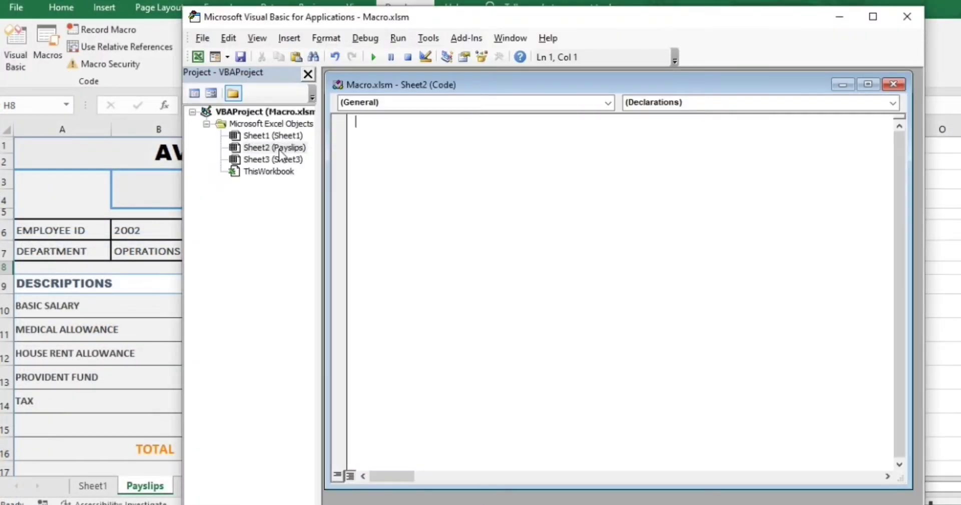
{"action": "key", "text": "ctrl+v"}
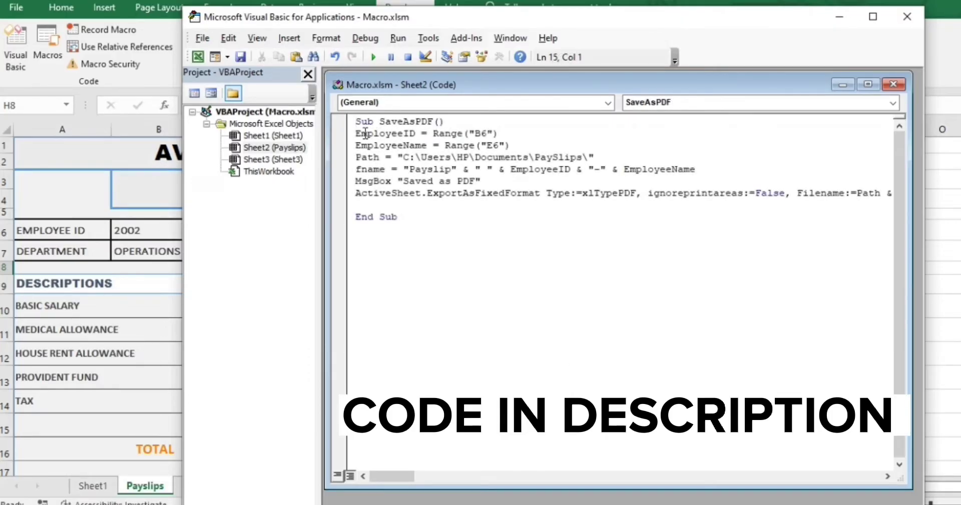
{"action": "mouse_move", "coordinate": [357, 134]}
{"action": "left_mouse_down"}
{"action": "mouse_move", "coordinate": [460, 182]}
{"action": "mouse_move", "coordinate": [418, 133]}
{"action": "left_mouse_up"}
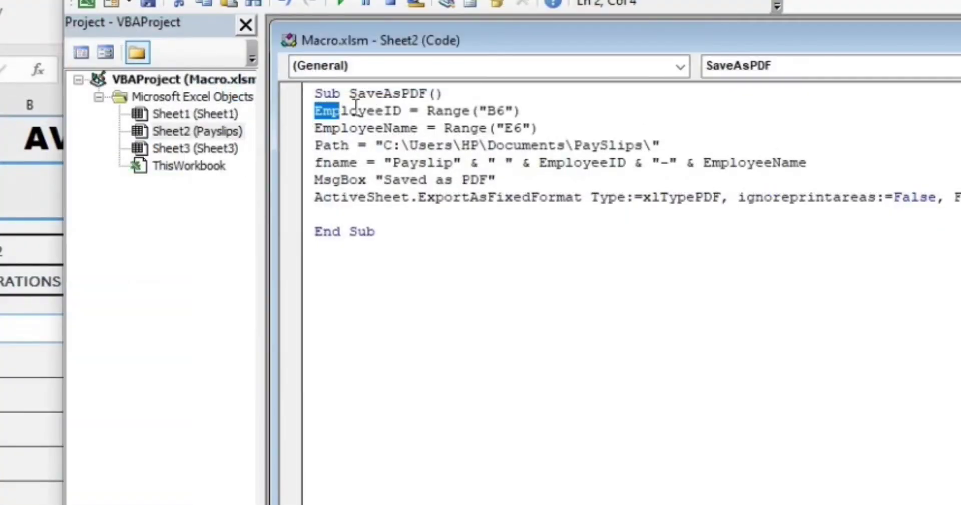
{"action": "left_click_drag", "start_coordinate": [487, 110], "coordinate": [505, 109]}
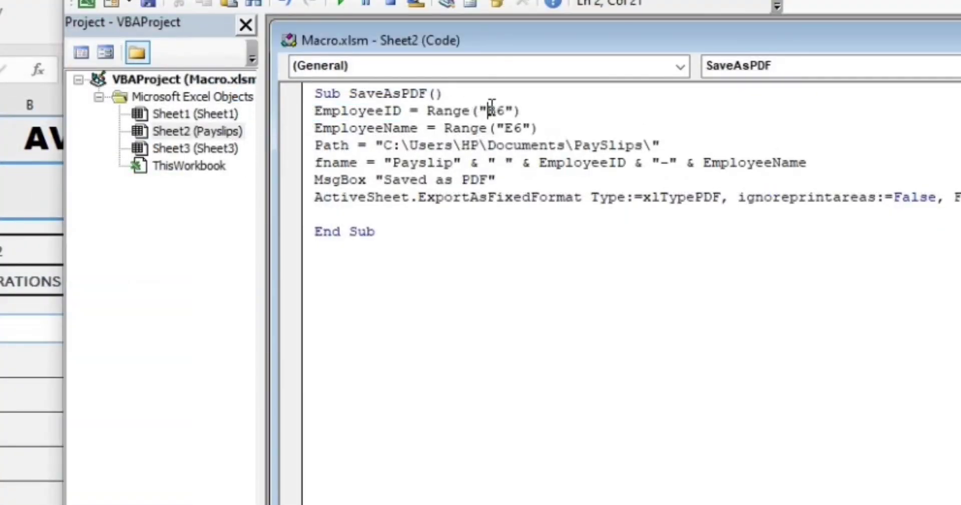
{"action": "key", "text": "alt+F11"}
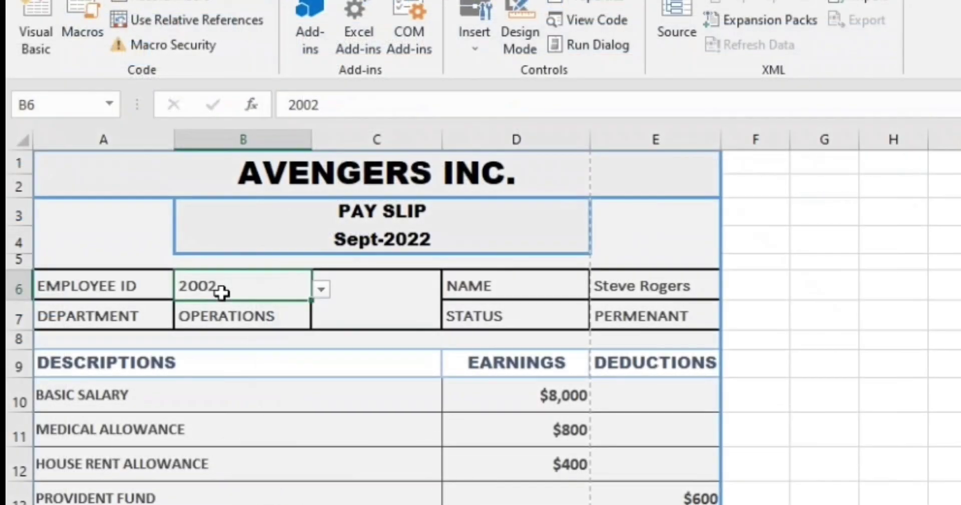
{"action": "left_click", "coordinate": [60, 104]}
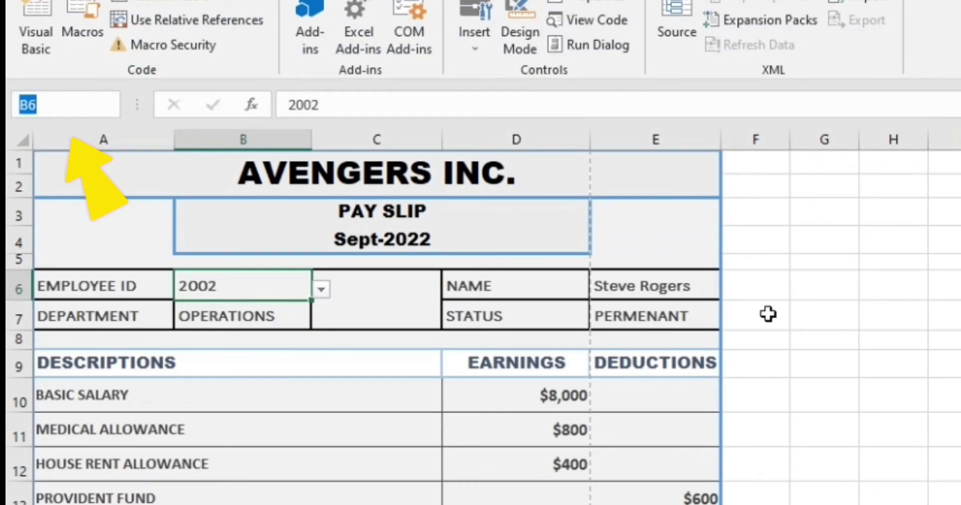
{"action": "left_click", "coordinate": [778, 327]}
{"action": "key", "text": "alt+F11"}
{"action": "left_click_drag", "start_coordinate": [261, 164], "coordinate": [357, 164]}
{"action": "left_click_drag", "start_coordinate": [435, 164], "coordinate": [452, 164]}
{"action": "key", "text": "alt+F11"}
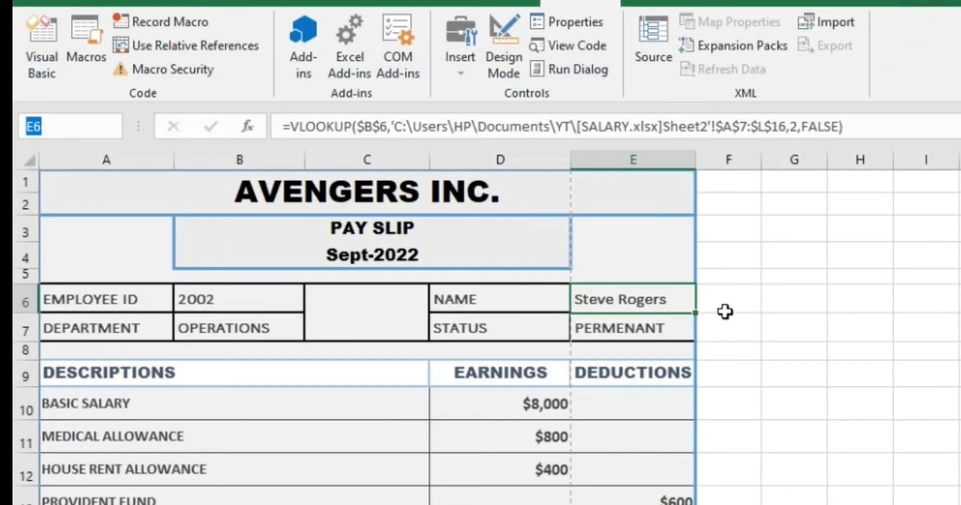
- Delete the old folder path from the macro's Path line
{"action": "left_click", "coordinate": [725, 312]}
{"action": "key", "text": "alt+F11"}
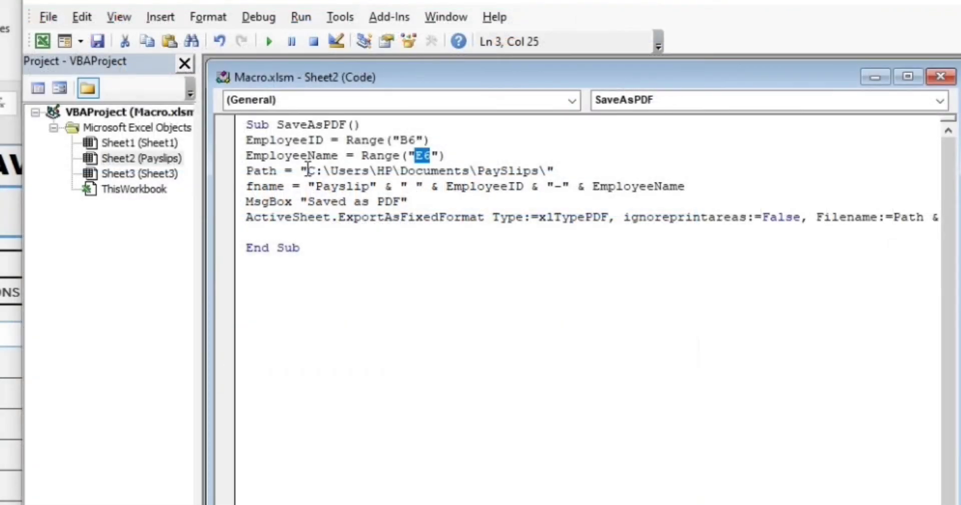
{"action": "left_click", "coordinate": [306, 171]}
{"action": "left_click_drag", "start_coordinate": [307, 172], "coordinate": [550, 171]}
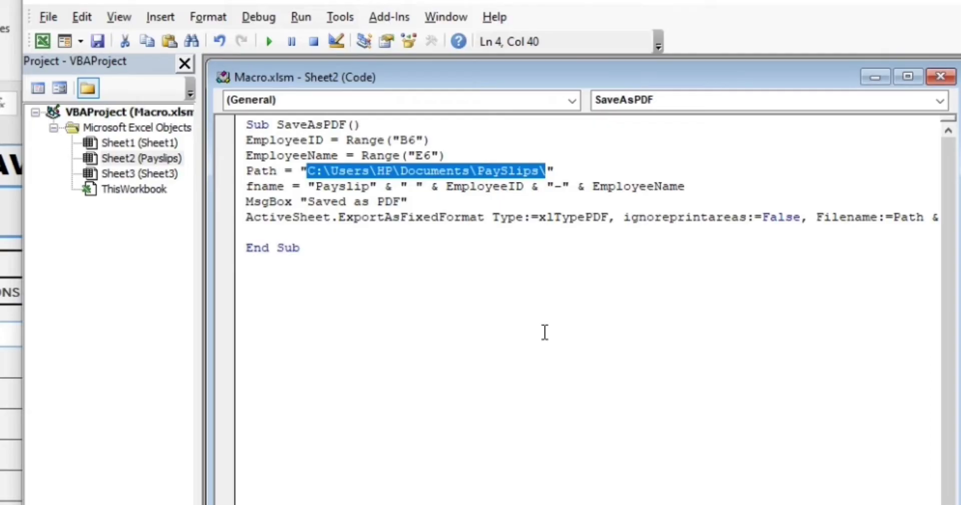
{"action": "key", "text": "Delete"}
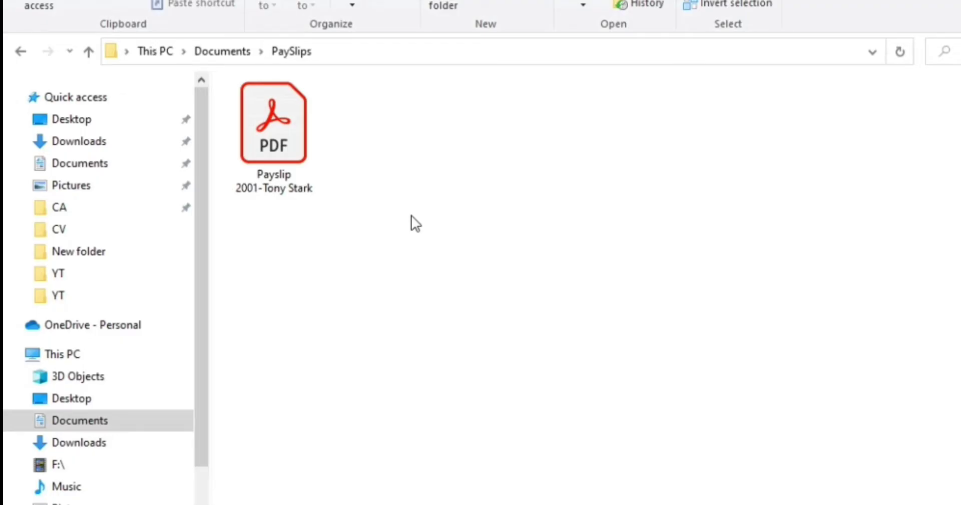
- Copy the PaySlips folder's location from its Properties
{"action": "right_click", "coordinate": [410, 215]}
{"action": "left_click", "coordinate": [513, 461]}
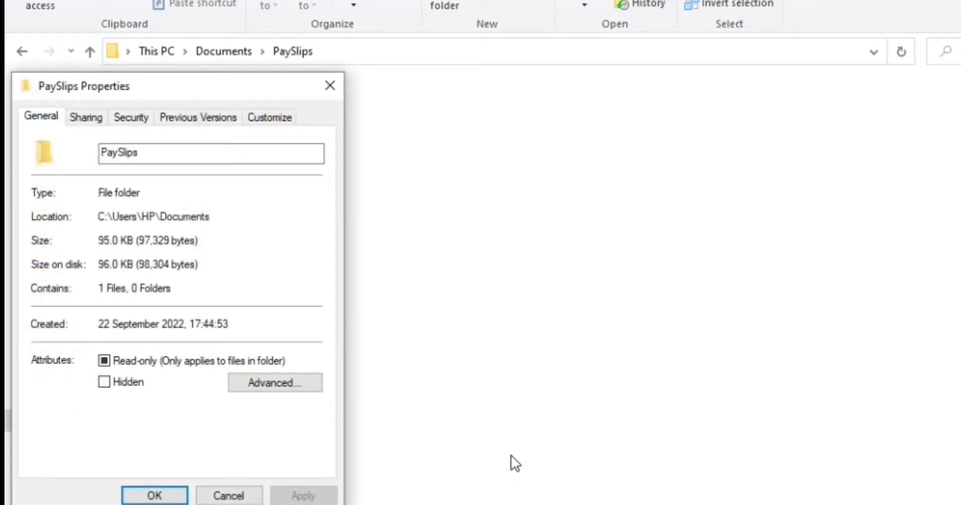
{"action": "left_click_drag", "start_coordinate": [215, 216], "coordinate": [101, 218]}
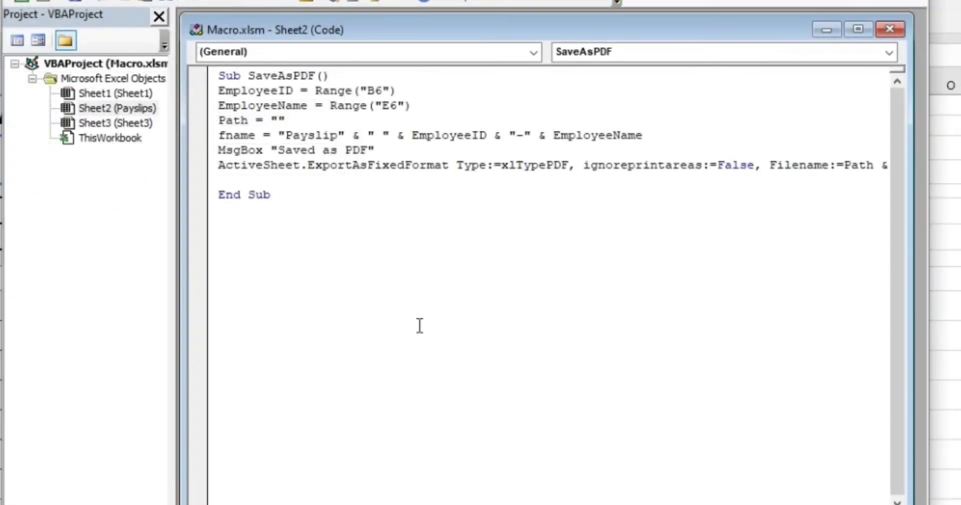
- Paste the Documents location into Path and append \PaySlips\ after it
{"action": "type", "text": "C:\\Users\\HP\\Documents"}
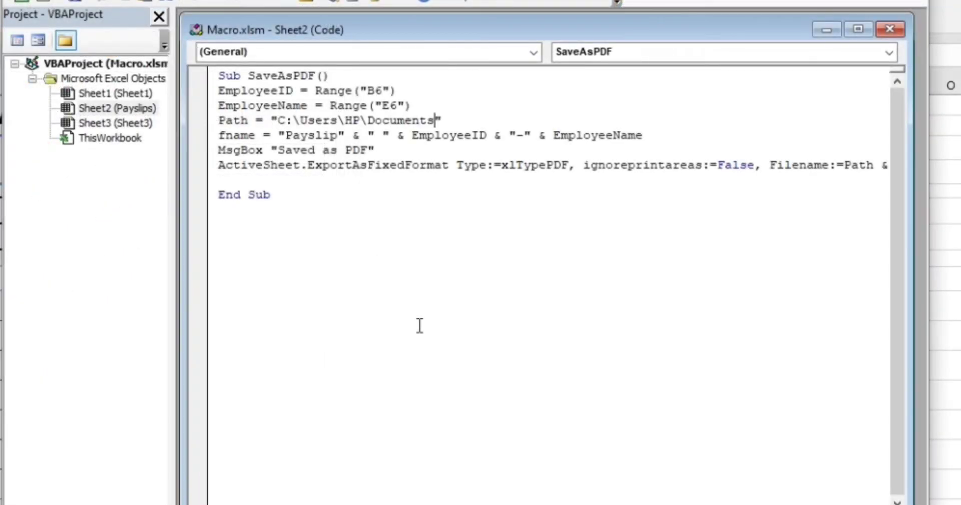
{"action": "type", "text": "\\"}
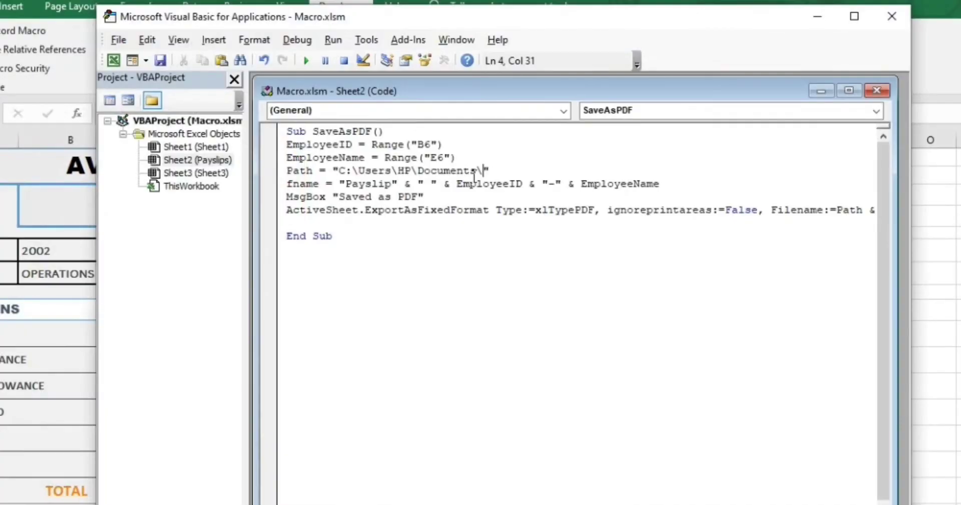
{"action": "type", "text": "PaySlips"}
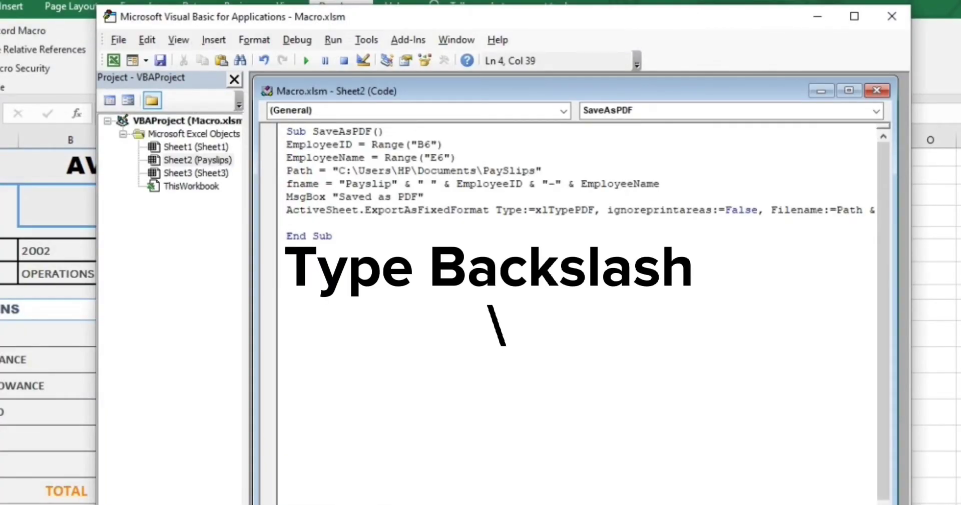
{"action": "type", "text": "\\"}
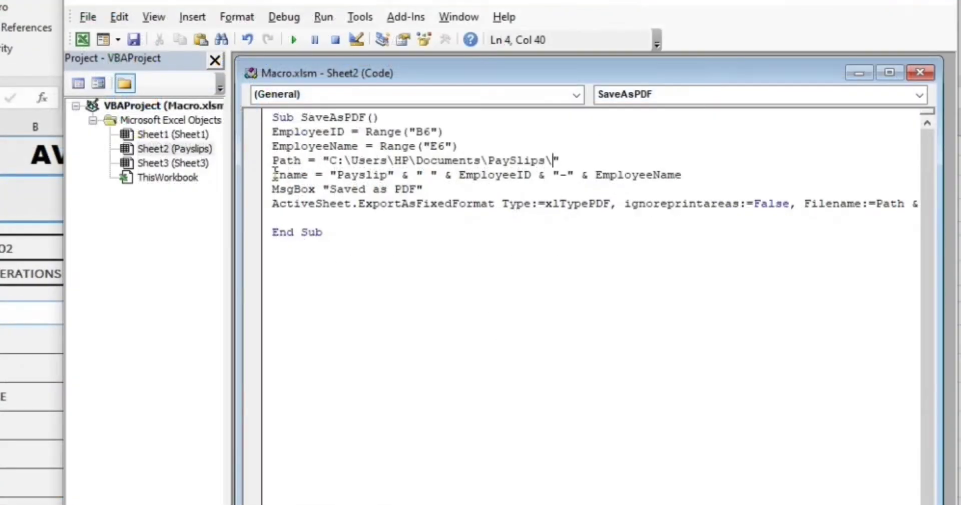
{"action": "left_click_drag", "start_coordinate": [275, 172], "coordinate": [453, 174]}
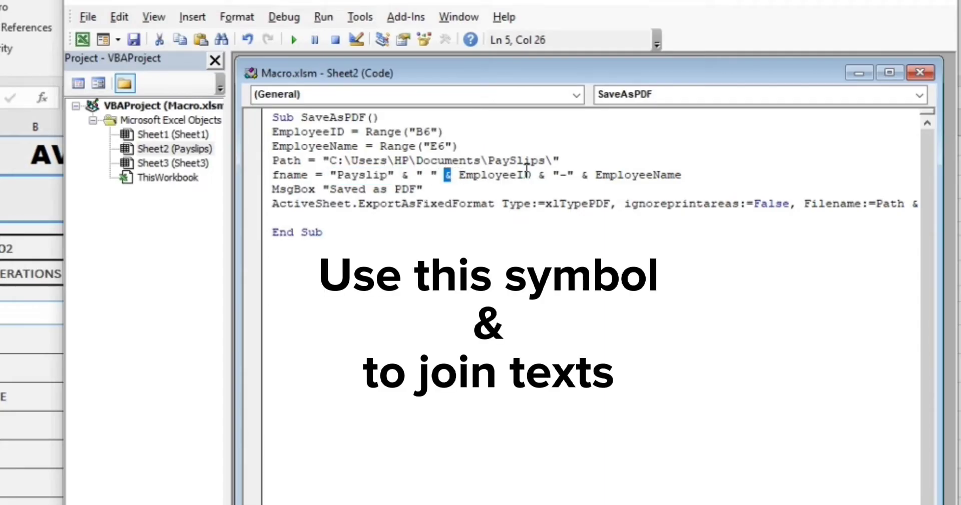
{"action": "left_click_drag", "start_coordinate": [536, 175], "coordinate": [546, 174]}
{"action": "left_click_drag", "start_coordinate": [459, 175], "coordinate": [530, 174]}
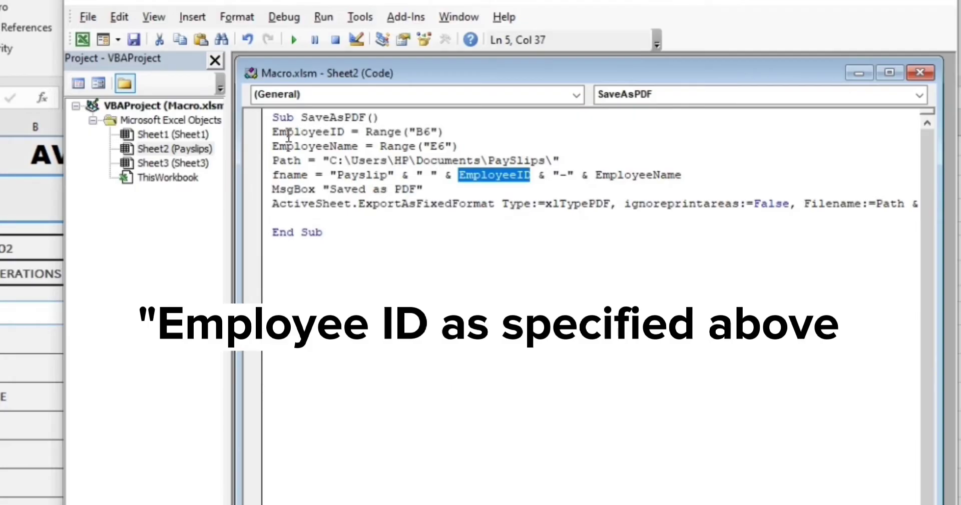
{"action": "left_click_drag", "start_coordinate": [272, 132], "coordinate": [447, 133]}
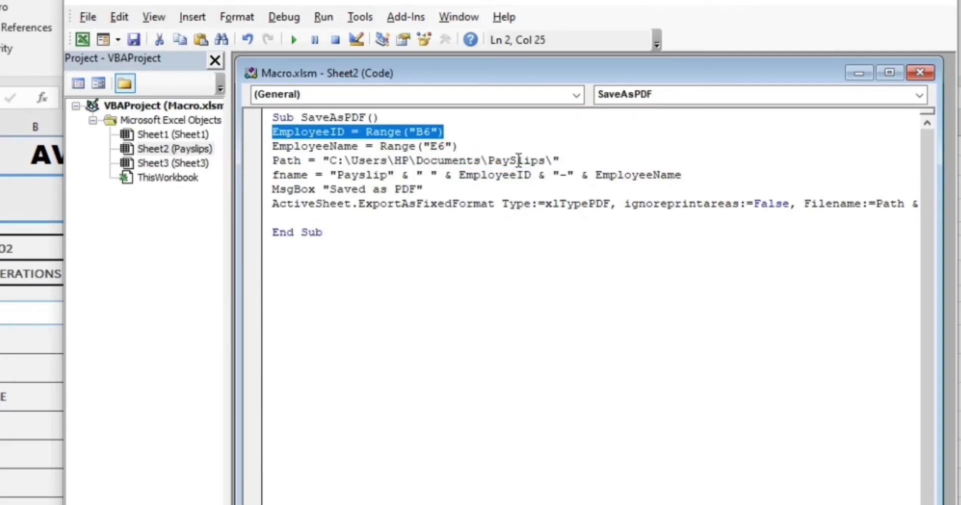
{"action": "left_click", "coordinate": [552, 174]}
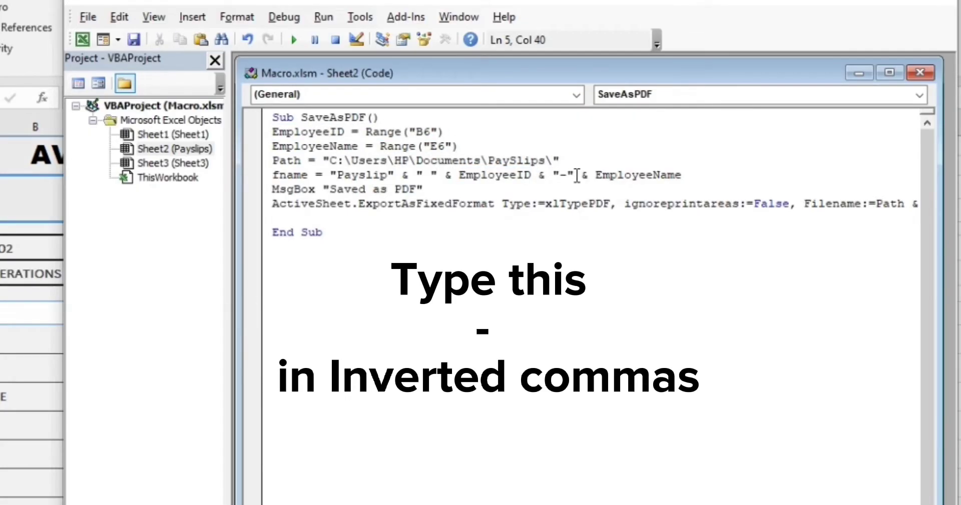
{"action": "mouse_move", "coordinate": [594, 175]}
{"action": "left_mouse_down"}
{"action": "mouse_move", "coordinate": [683, 173]}
{"action": "mouse_move", "coordinate": [609, 174]}
{"action": "left_mouse_up"}
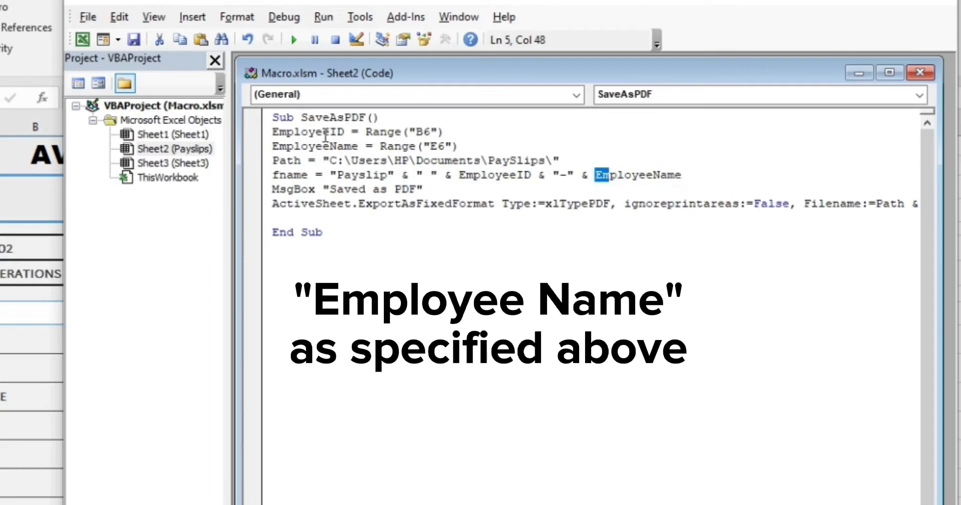
{"action": "left_click_drag", "start_coordinate": [273, 146], "coordinate": [457, 145]}
{"action": "left_click", "coordinate": [280, 304]}
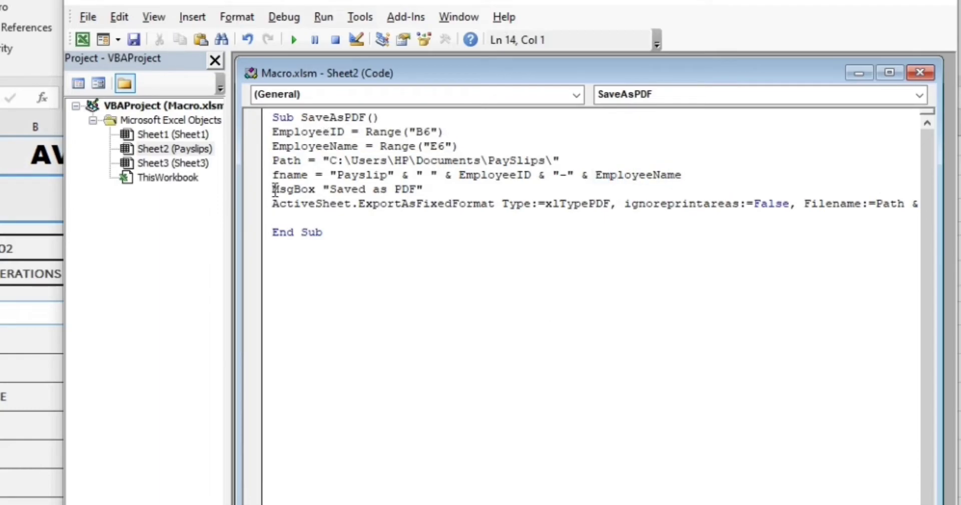
{"action": "left_click_drag", "start_coordinate": [272, 189], "coordinate": [418, 191]}
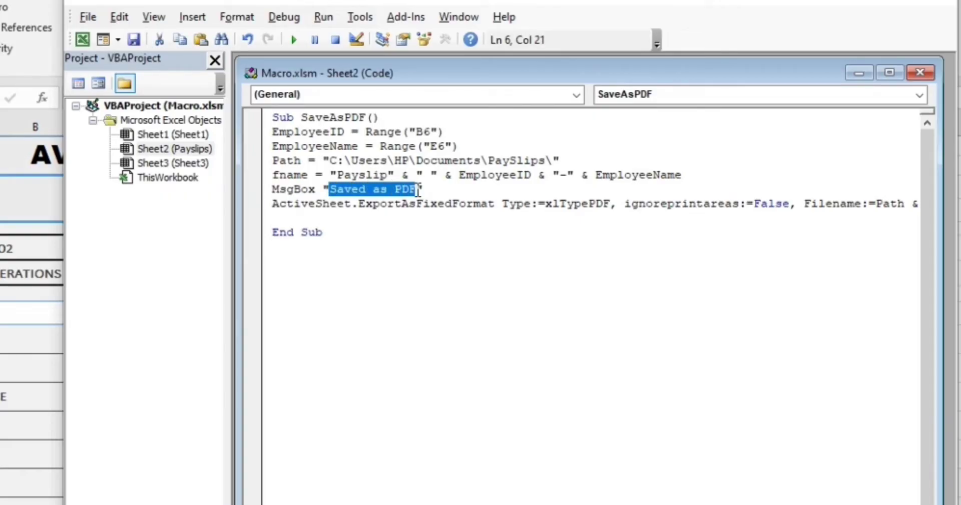
{"action": "left_click", "coordinate": [431, 289]}
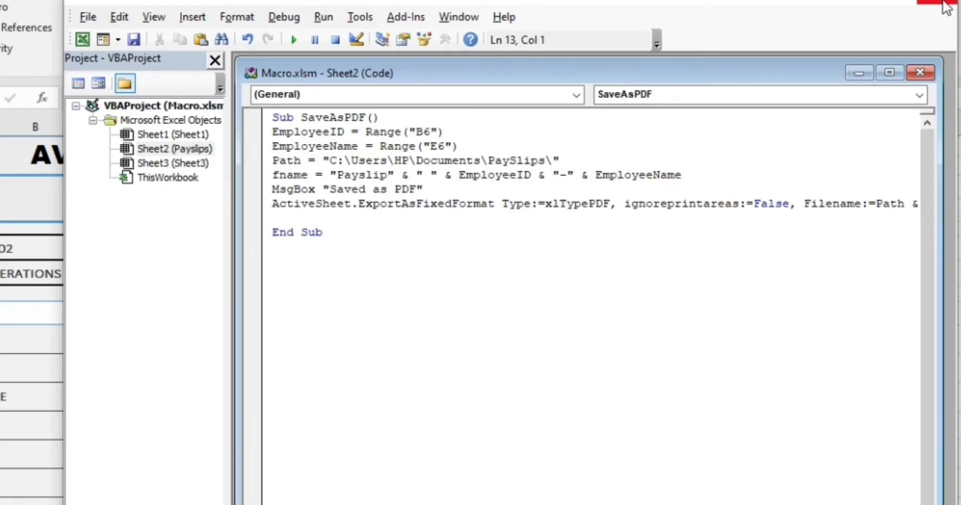
- Draw a form button beside the payslip and assign it the Sheet2.SaveAsPDF macro
{"action": "left_click", "coordinate": [946, 7]}
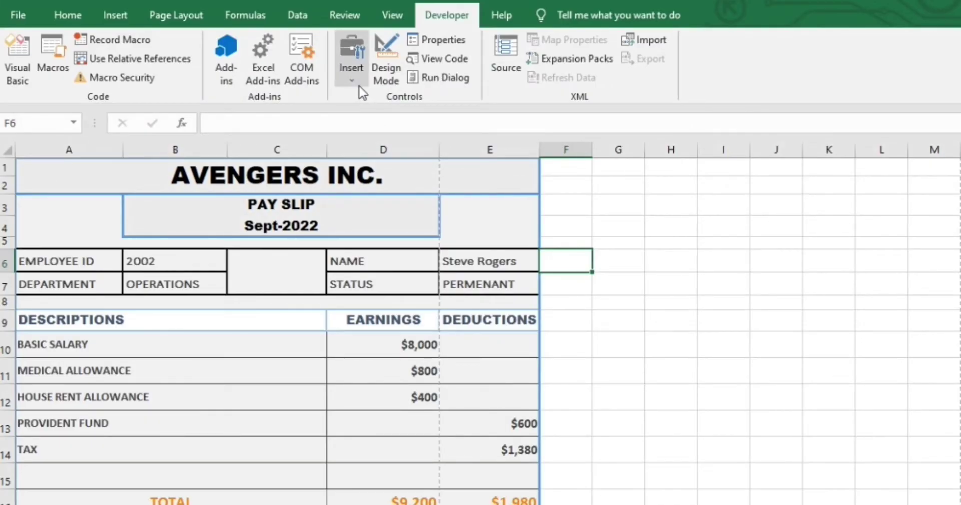
{"action": "left_click", "coordinate": [351, 65]}
{"action": "left_click", "coordinate": [345, 115]}
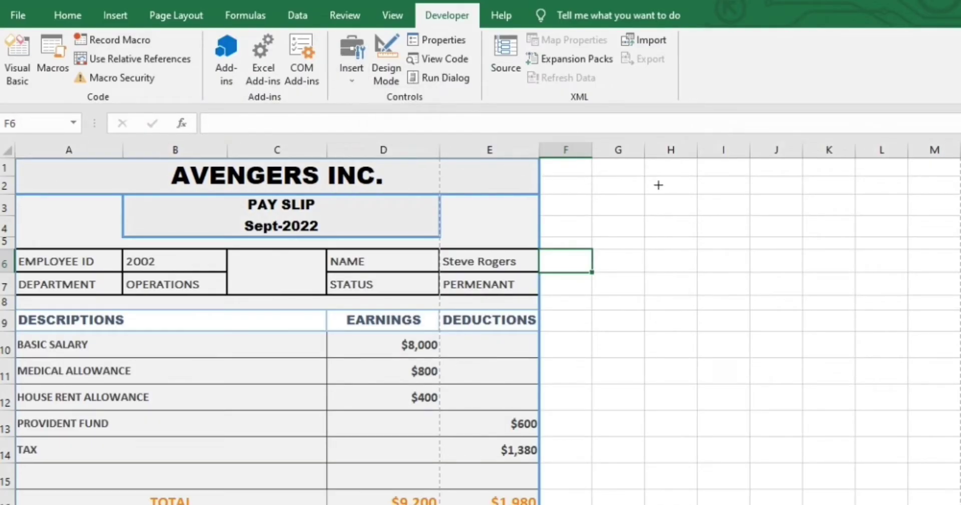
{"action": "left_click_drag", "start_coordinate": [673, 207], "coordinate": [839, 309]}
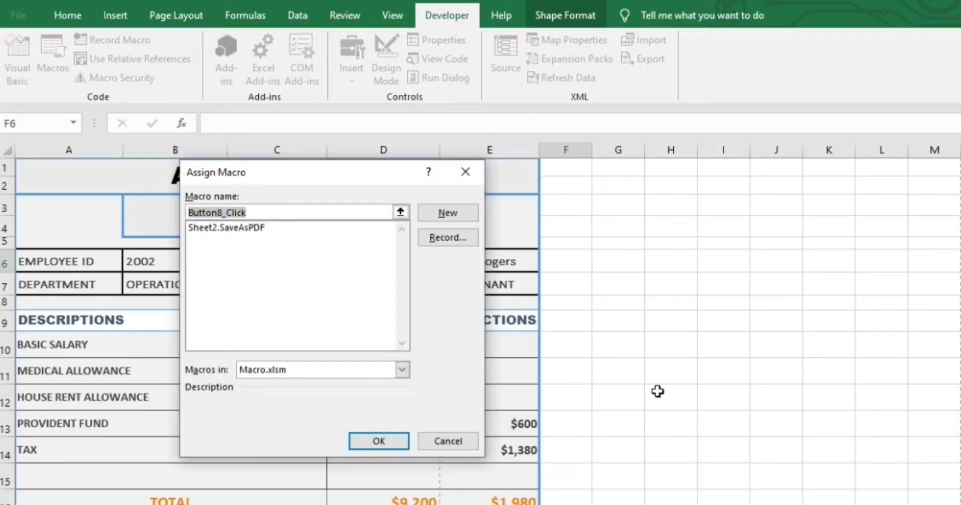
{"action": "double_click", "coordinate": [283, 228]}
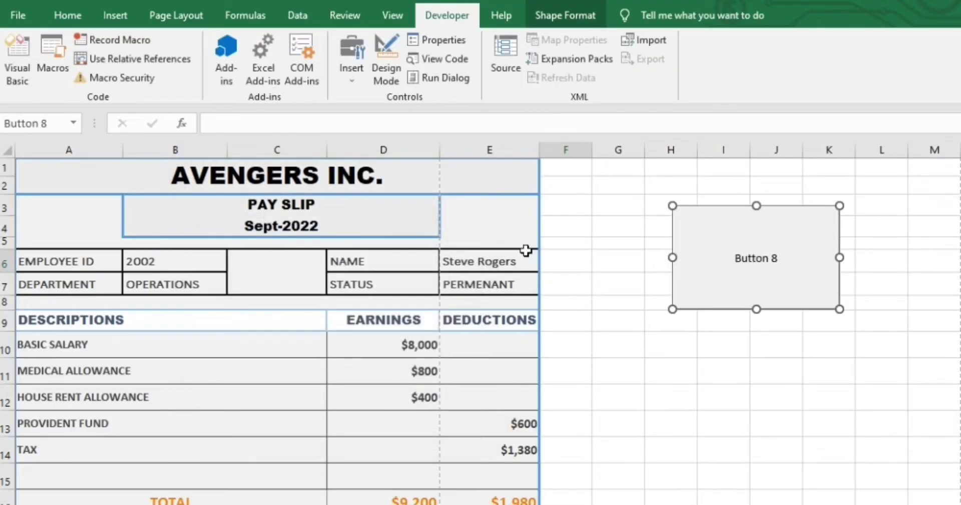
- Label the button 'Save as PDF' and bring up the print preview
{"action": "right_click", "coordinate": [714, 296]}
{"action": "left_click", "coordinate": [760, 367]}
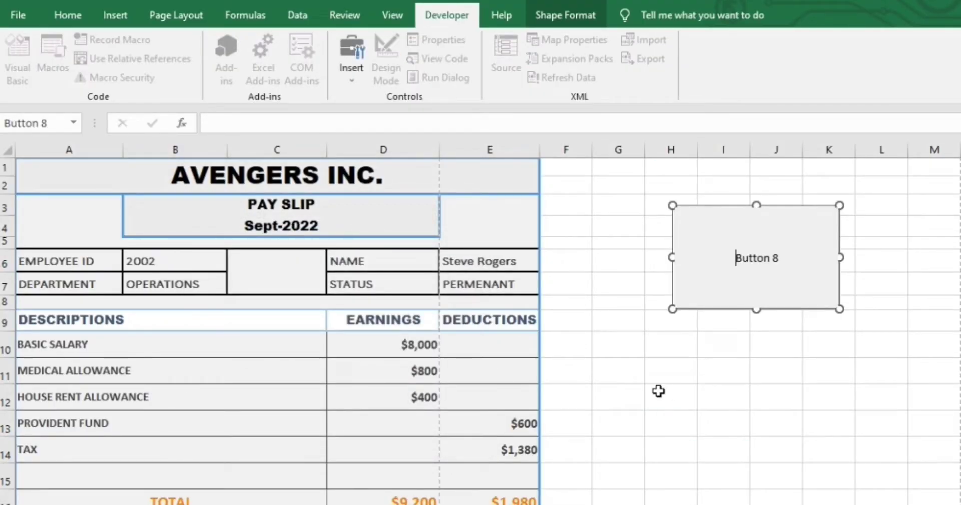
{"action": "type", "text": "Save as PDF"}
{"action": "key", "text": "ctrl+p"}
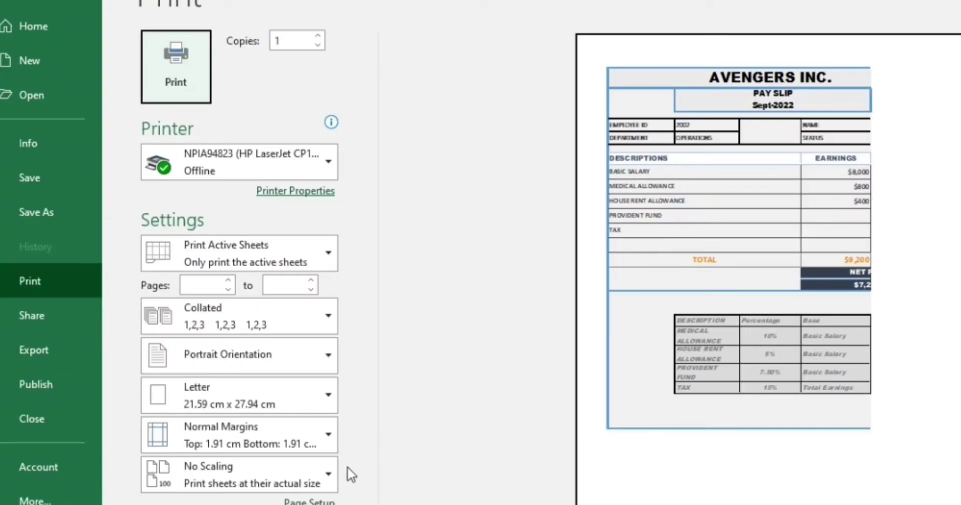
- Fit the payslip on one page, export it via Save as PDF, and open the employee 2002 payslip PDF
{"action": "left_click", "coordinate": [329, 472]}
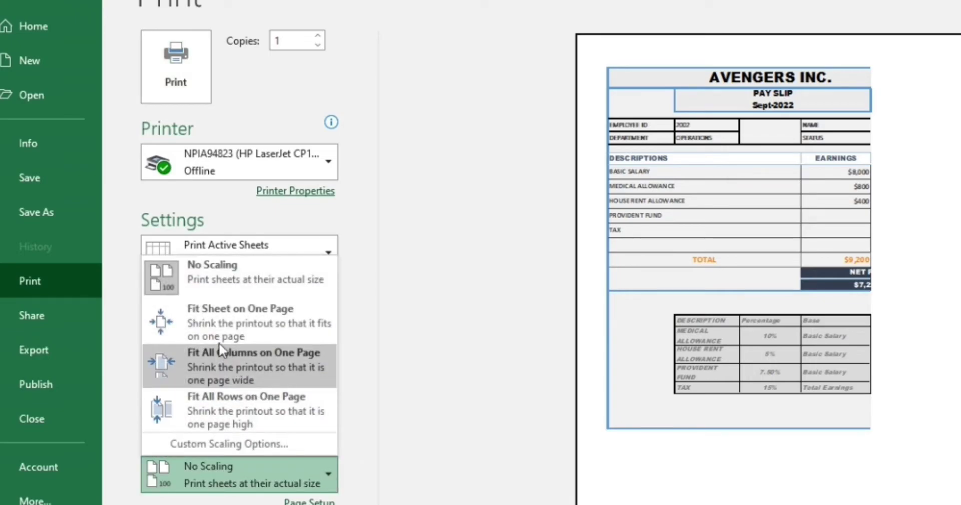
{"action": "left_click", "coordinate": [205, 328]}
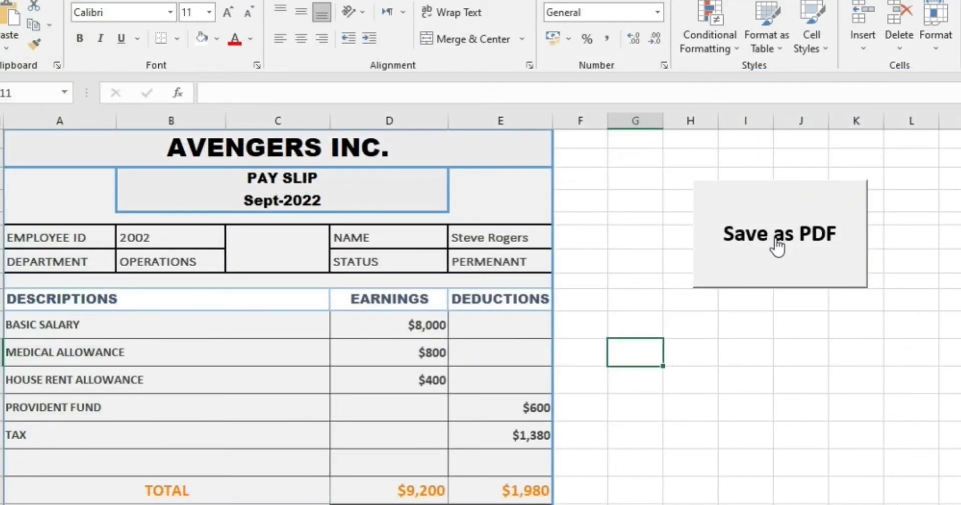
{"action": "left_click", "coordinate": [773, 245]}
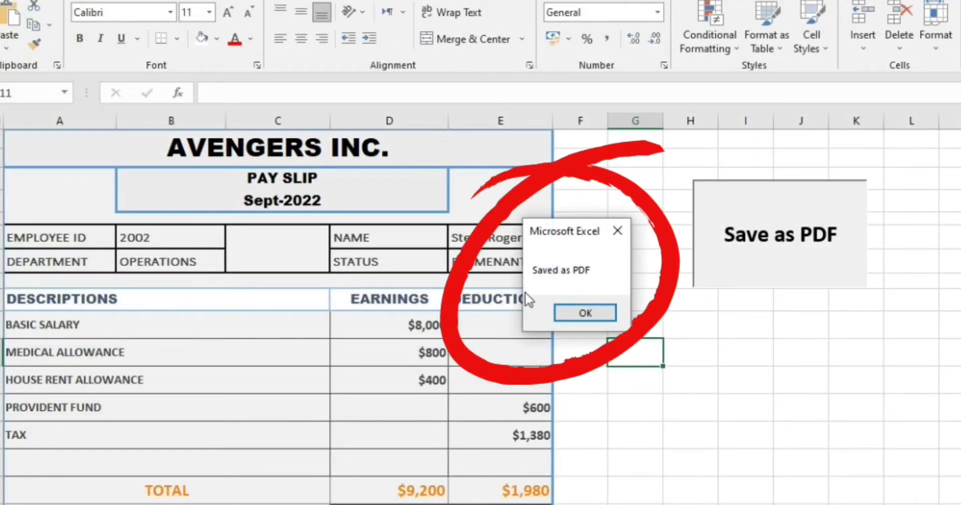
{"action": "left_click", "coordinate": [596, 318]}
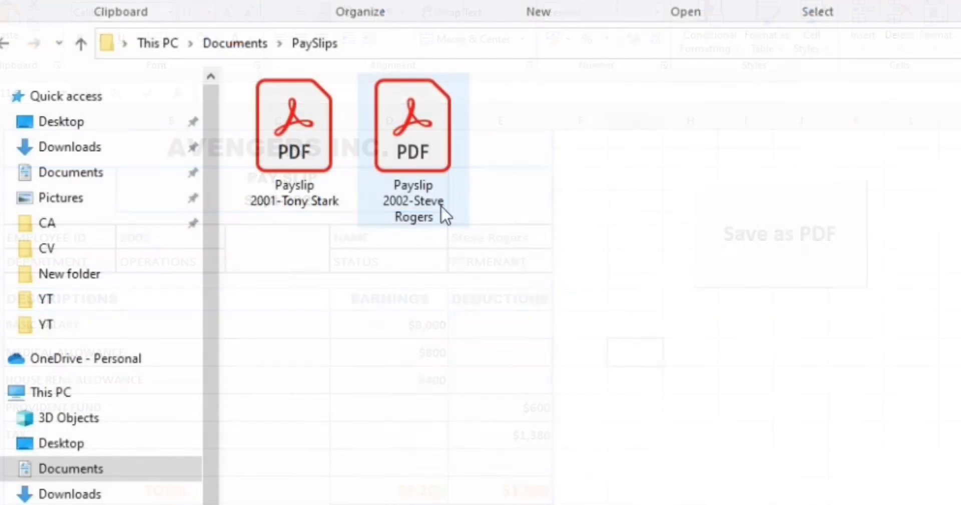
{"action": "double_click", "coordinate": [410, 127]}
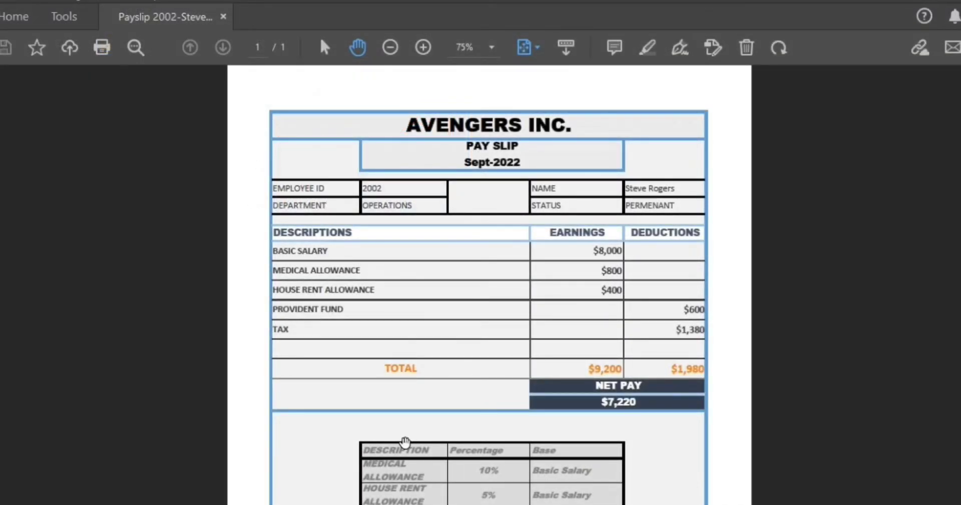
- Scroll the payslip PDF to view its lower percentage table
{"action": "mouse_move", "coordinate": [404, 446]}
{"action": "left_mouse_down"}
{"action": "mouse_move", "coordinate": [366, 267]}
{"action": "mouse_move", "coordinate": [368, 434]}
{"action": "left_mouse_up"}
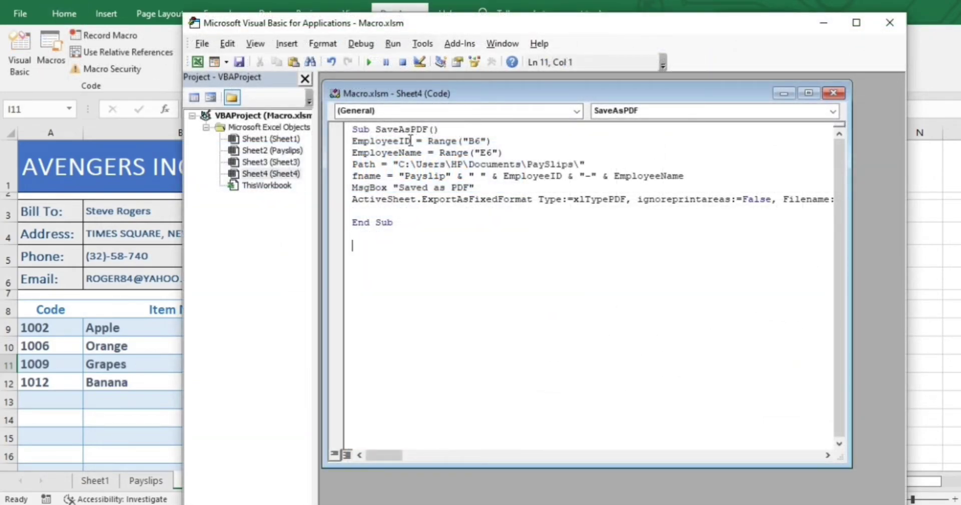
- Rename EmployeeID to InvoiceNo and make it read cell E3
{"action": "left_click_drag", "start_coordinate": [411, 141], "coordinate": [353, 142]}
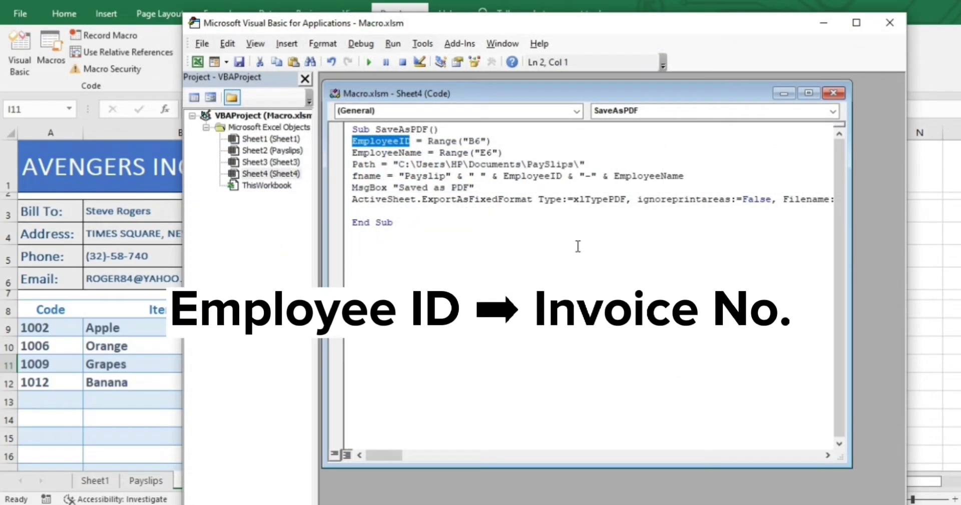
{"action": "type", "text": "Invoice"}
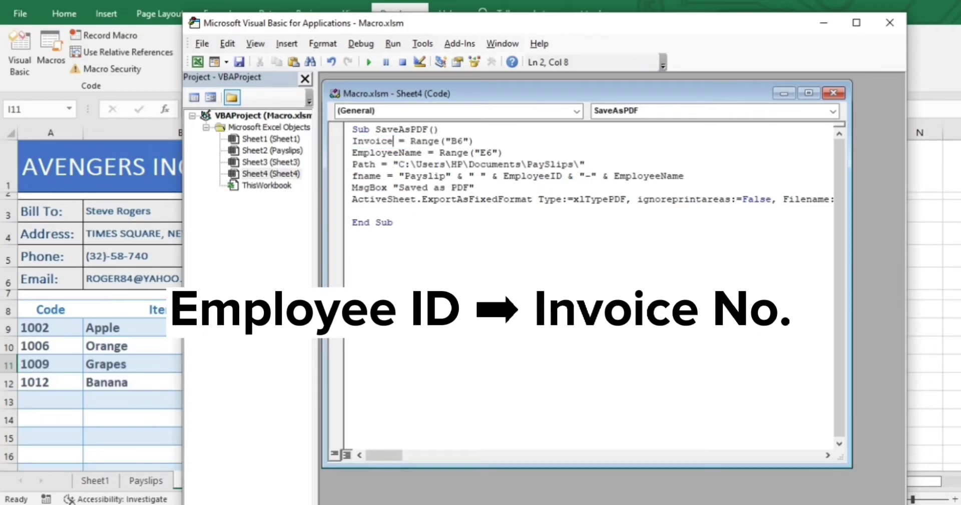
{"action": "type", "text": "No"}
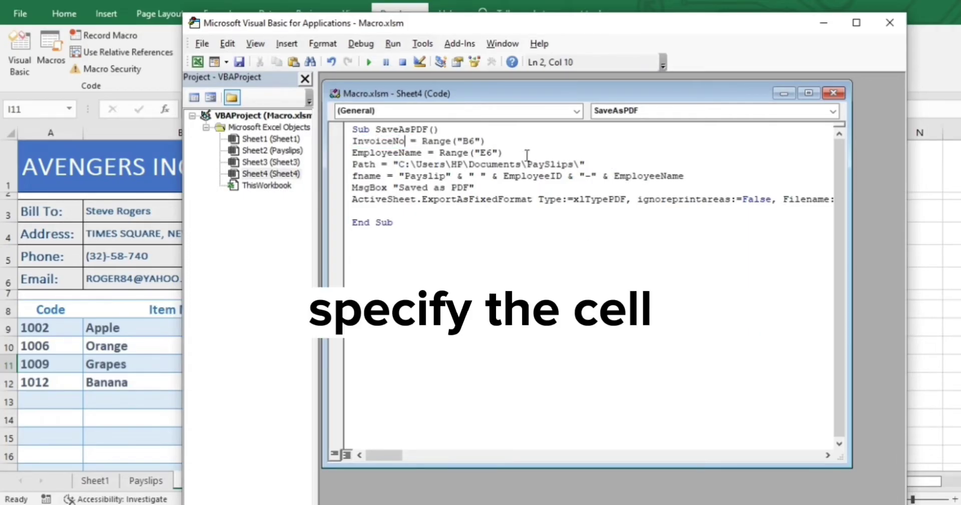
{"action": "key", "text": "alt+F11"}
{"action": "left_click", "coordinate": [503, 216]}
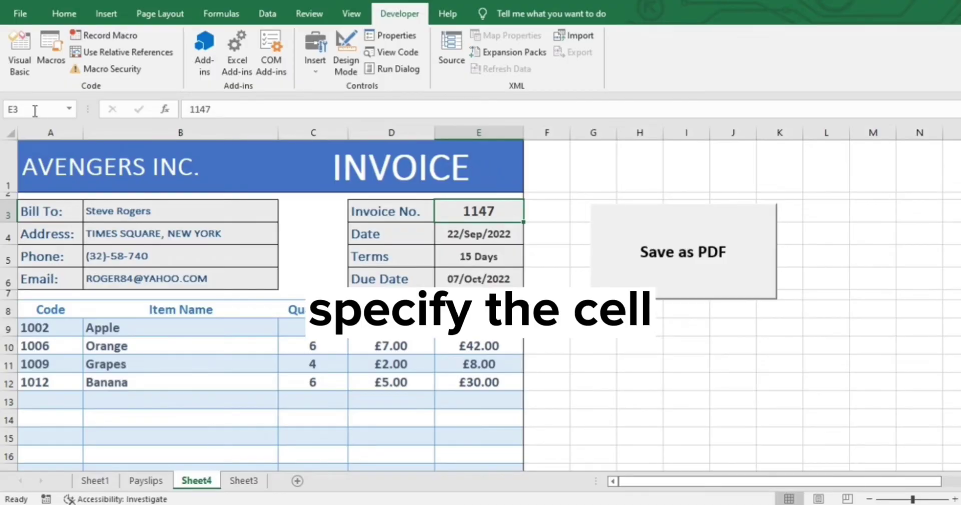
{"action": "key", "text": "alt+F11"}
{"action": "type", "text": "E"}
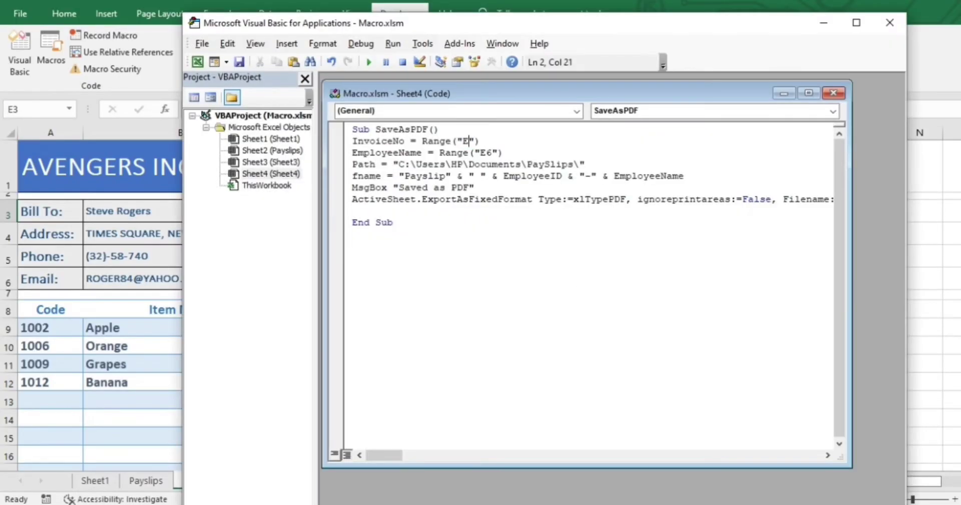
{"action": "type", "text": "3"}
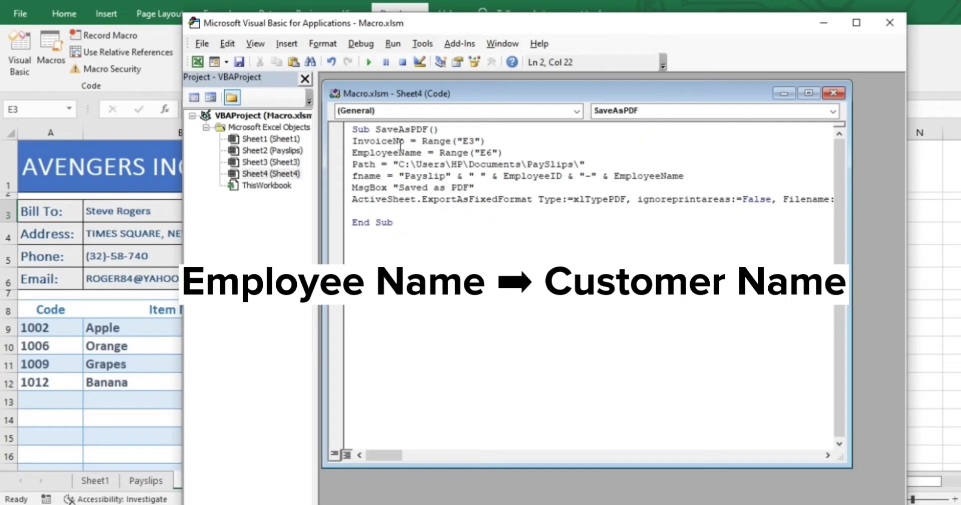
- Rename EmployeeName to CustomerName and make it read cell B3
{"action": "left_click_drag", "start_coordinate": [399, 151], "coordinate": [352, 152]}
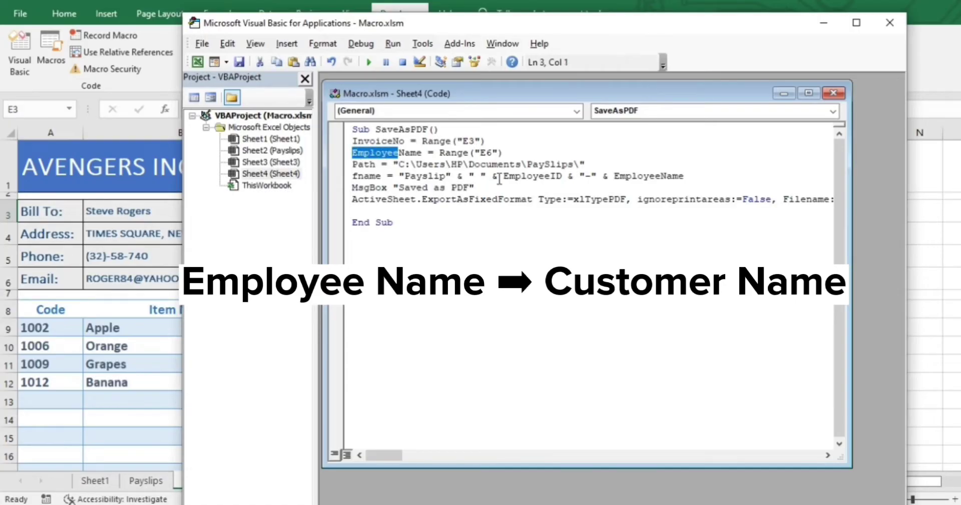
{"action": "type", "text": "Customer"}
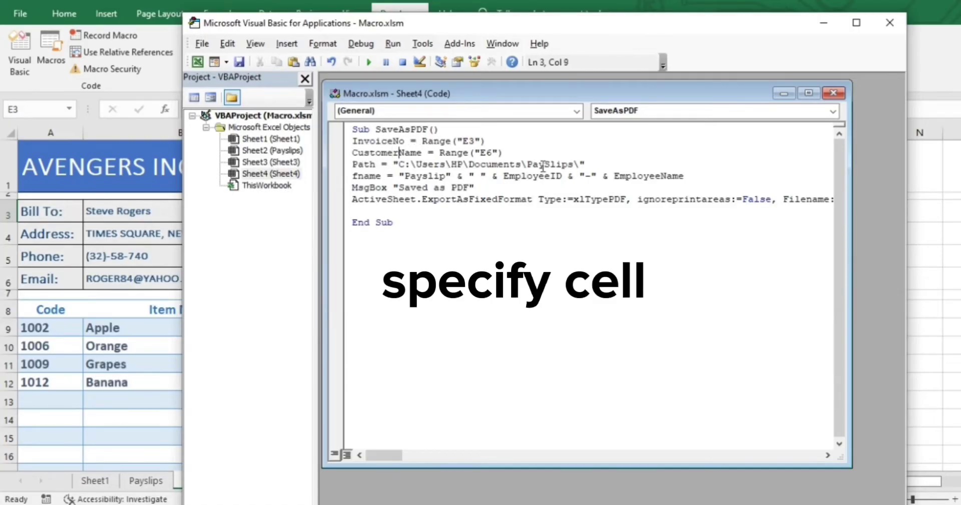
{"action": "left_click_drag", "start_coordinate": [494, 153], "coordinate": [486, 153]}
{"action": "key", "text": "alt+F11"}
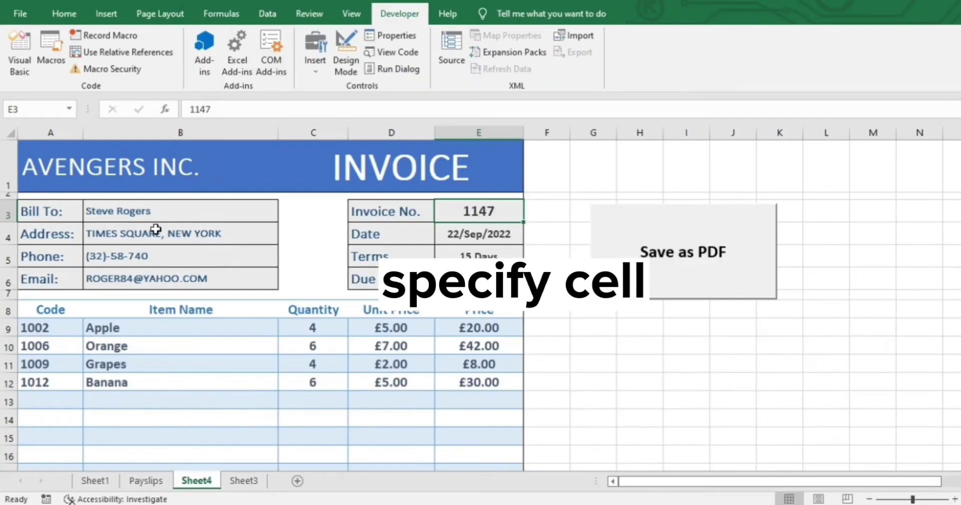
{"action": "left_click", "coordinate": [150, 212]}
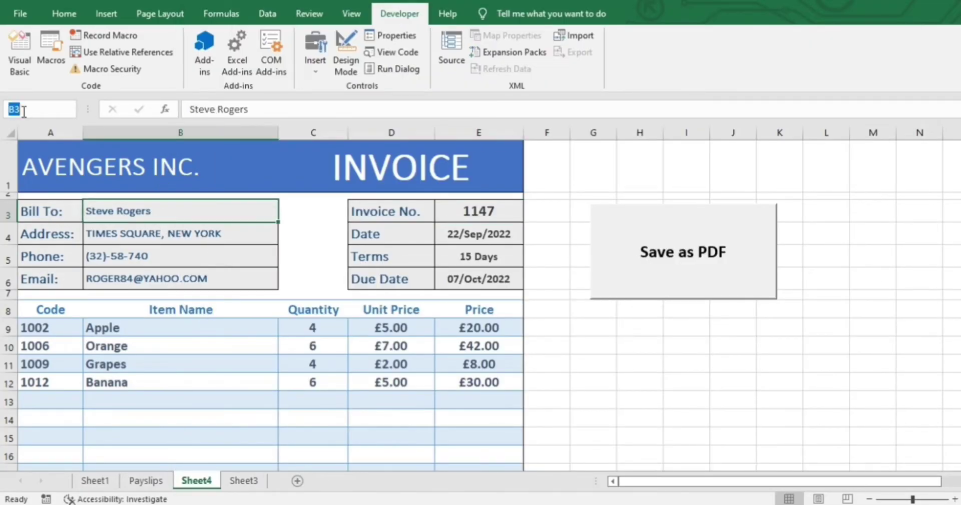
{"action": "left_click", "coordinate": [391, 294]}
{"action": "key", "text": "alt+F11"}
{"action": "type", "text": "B3"}
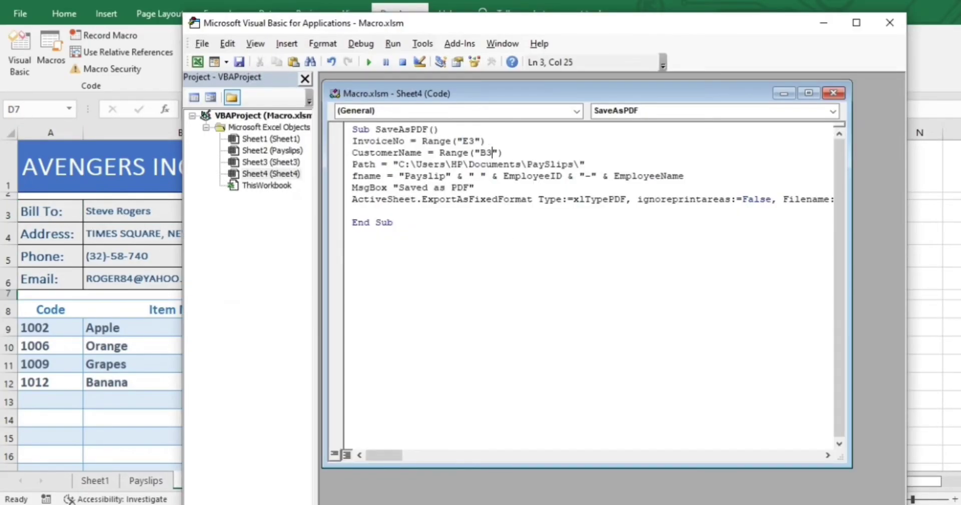
- Change the Path folder from PaySlips to AvengersInc
{"action": "left_click_drag", "start_coordinate": [575, 165], "coordinate": [525, 165]}
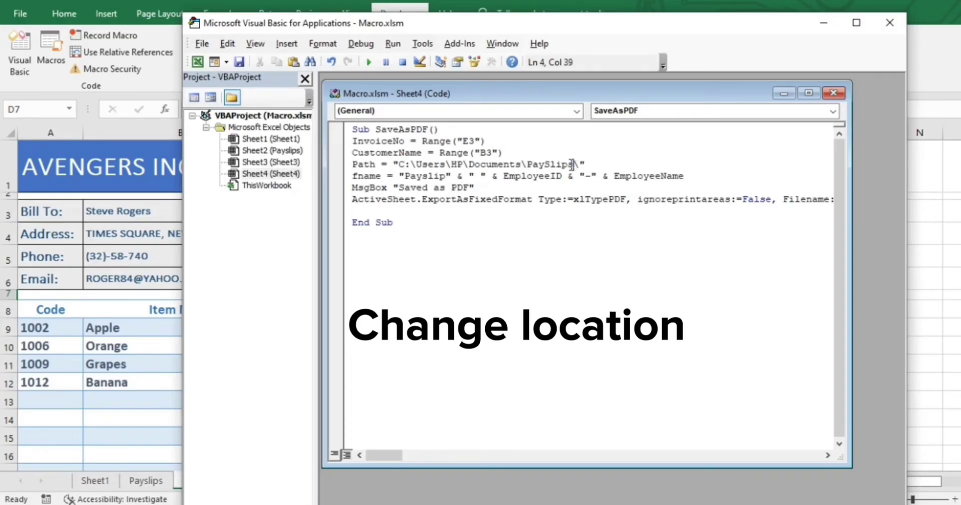
{"action": "type", "text": "AvengersInc"}
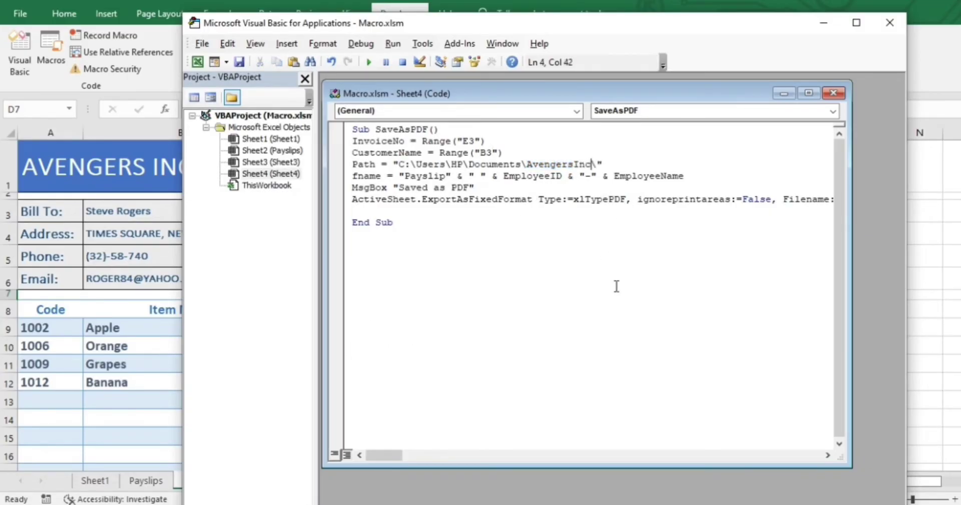
{"action": "left_click", "coordinate": [469, 254]}
- Set fname to "Invoice" & " - " & invoiceno & " " & customername
{"action": "left_click_drag", "start_coordinate": [399, 176], "coordinate": [684, 176]}
{"action": "key", "text": "Delete"}
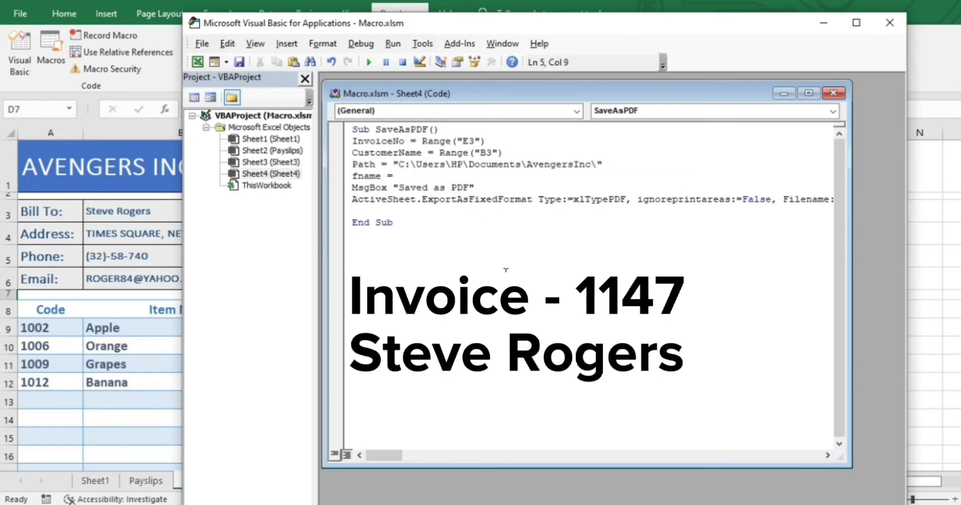
{"action": "type", "text": "\"Invoice\" & \" - \" & "}
{"action": "type", "text": "invo"}
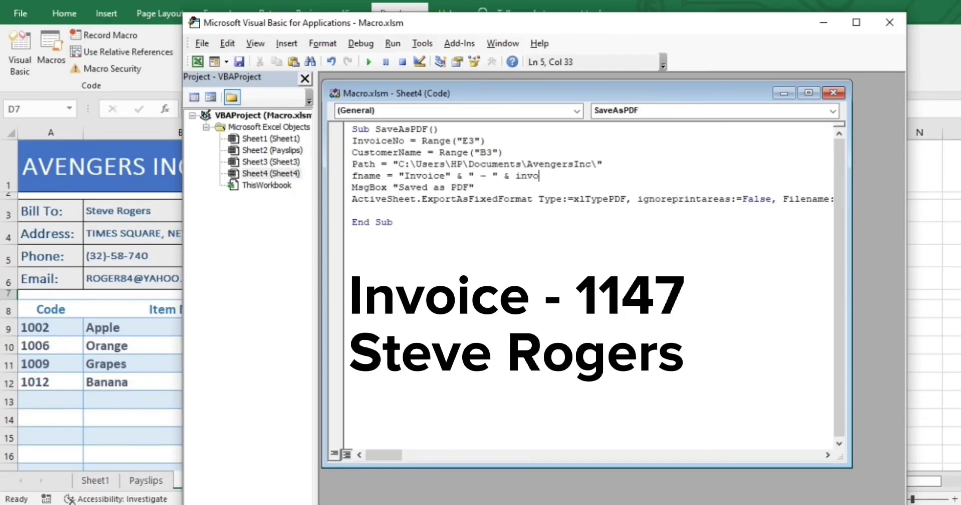
{"action": "type", "text": "iceno & \" \" & cu"}
{"action": "type", "text": "stomername"}
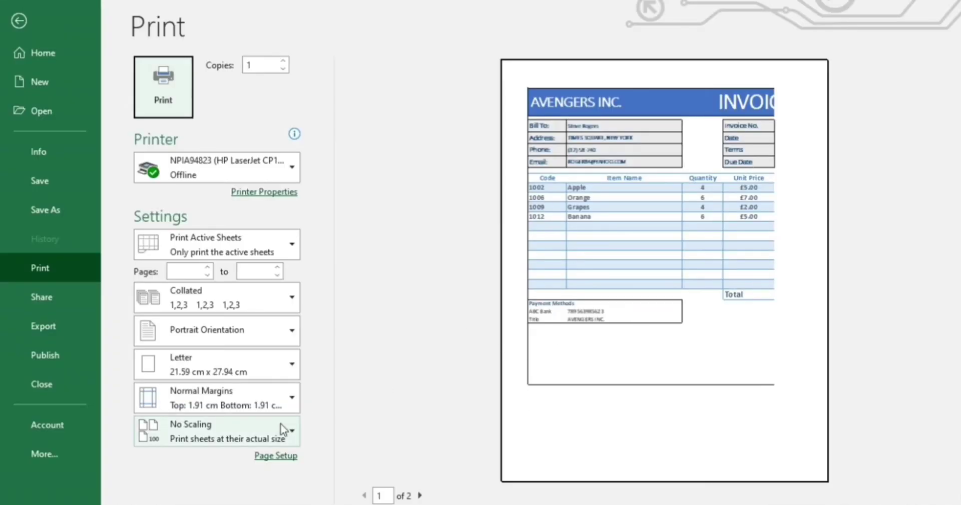
- Fit the invoice on one page and export it with the Save as PDF button
{"action": "left_click", "coordinate": [280, 424]}
{"action": "left_click", "coordinate": [220, 298]}
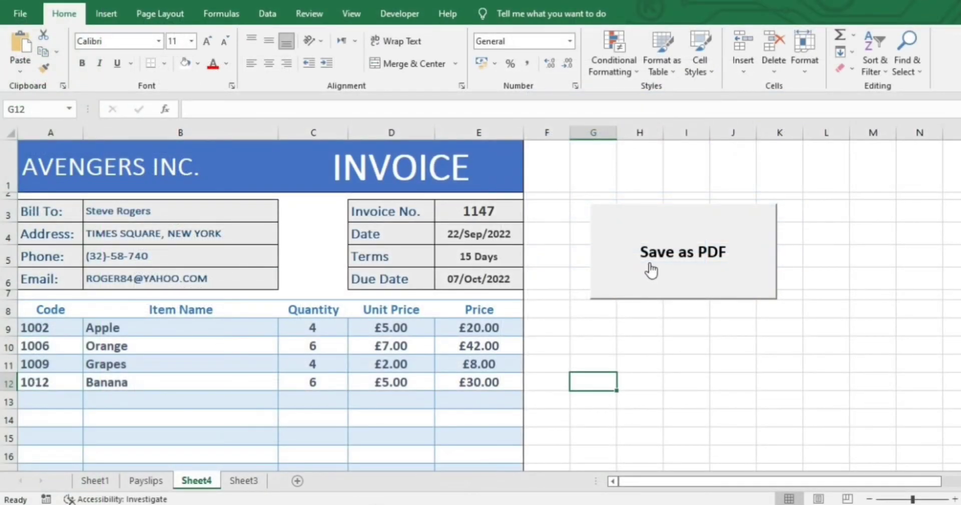
{"action": "left_click", "coordinate": [651, 270]}
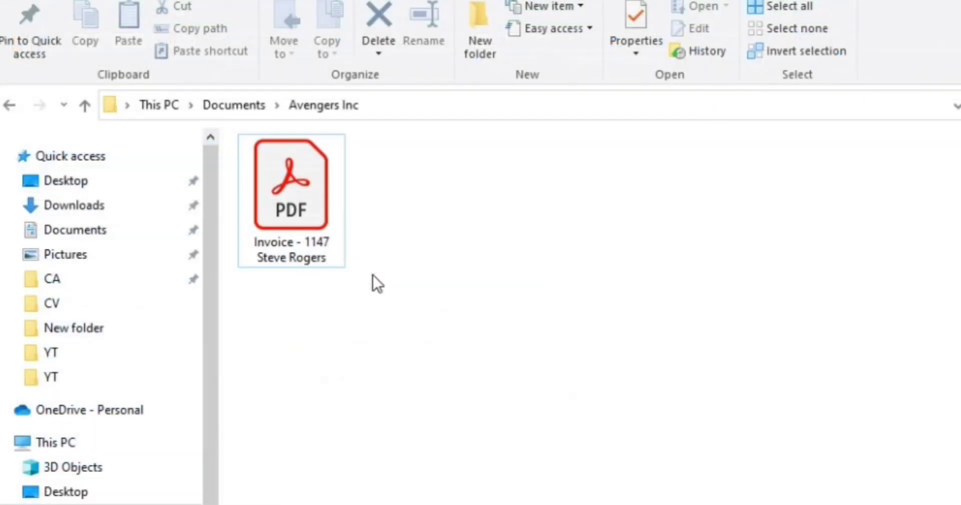
- Open the Invoice - 1147 PDF from File Explorer to check it
{"action": "double_click", "coordinate": [290, 210]}
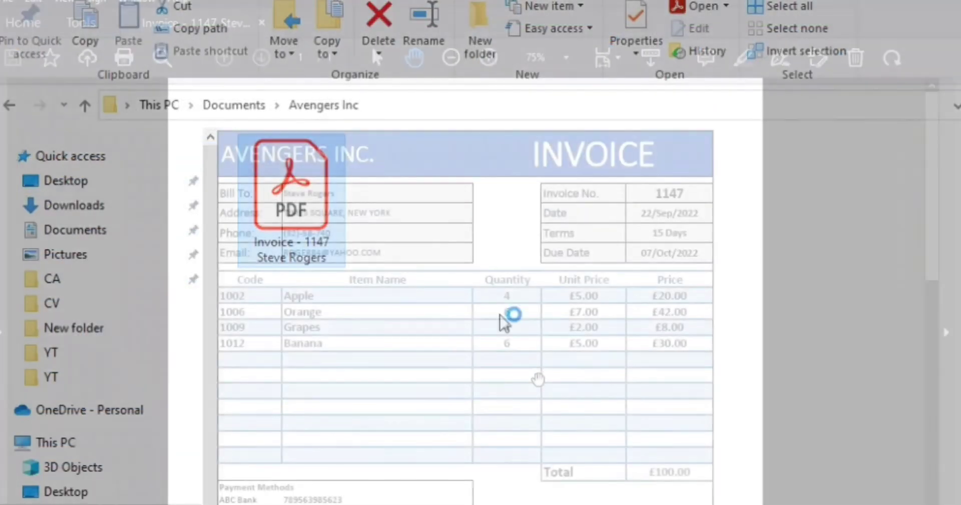